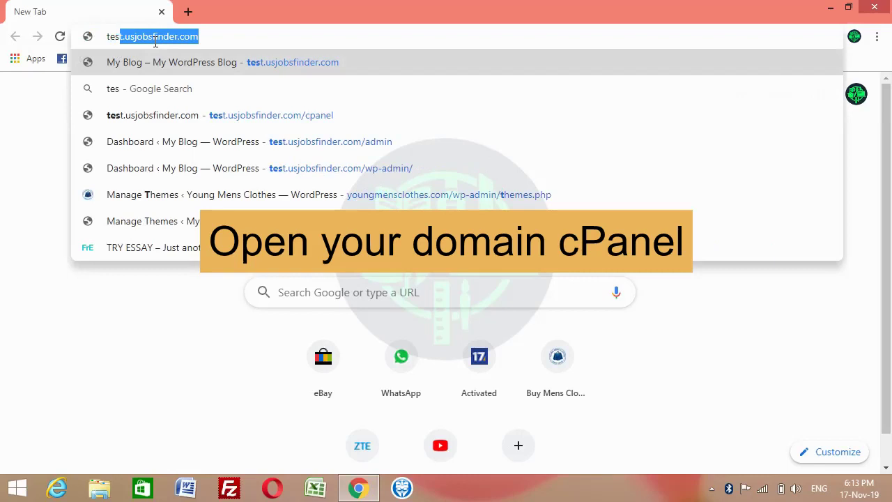
# Open test.usjobsfinder.com/cpanel and enter the account username and password on the login form
pyautogui.click(236, 143)
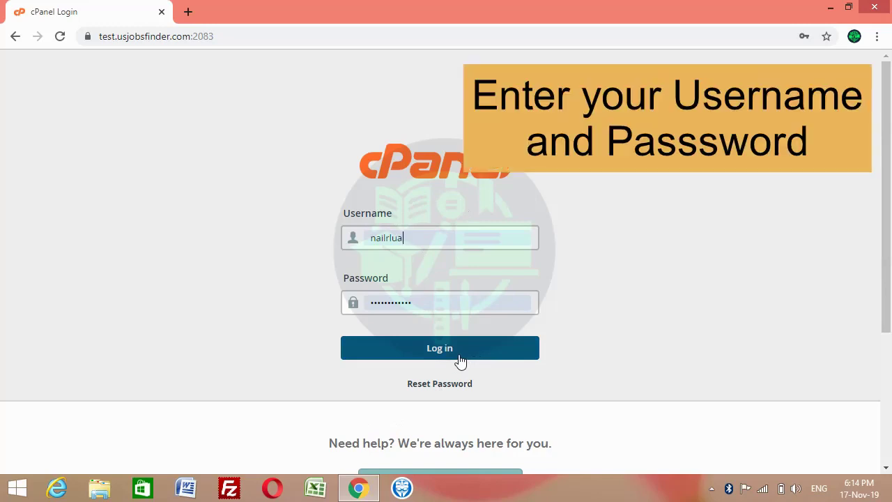
# Log in to load the cPanel home dashboard
pyautogui.click(456, 357)
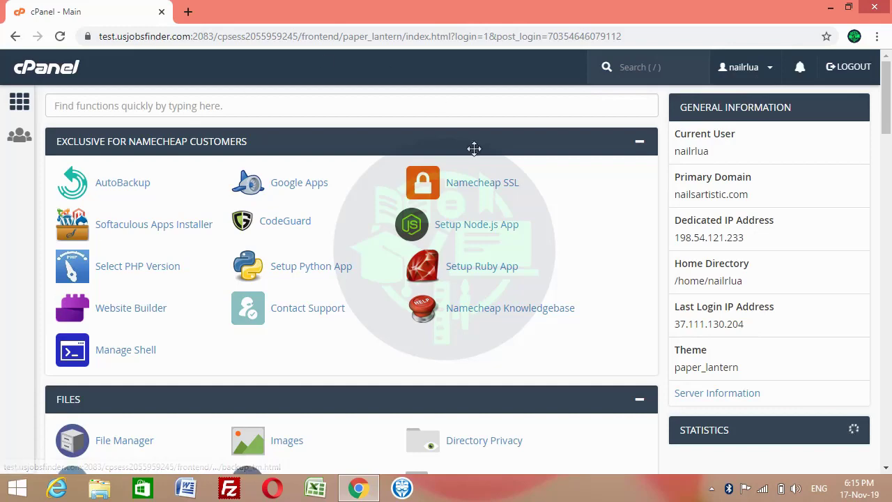
# Scroll to the EMAIL section and open Email Accounts, listing the 7 existing mailboxes
pyautogui.click(628, 67)
pyautogui.moveTo(886, 78); pyautogui.dragTo(889, 206)
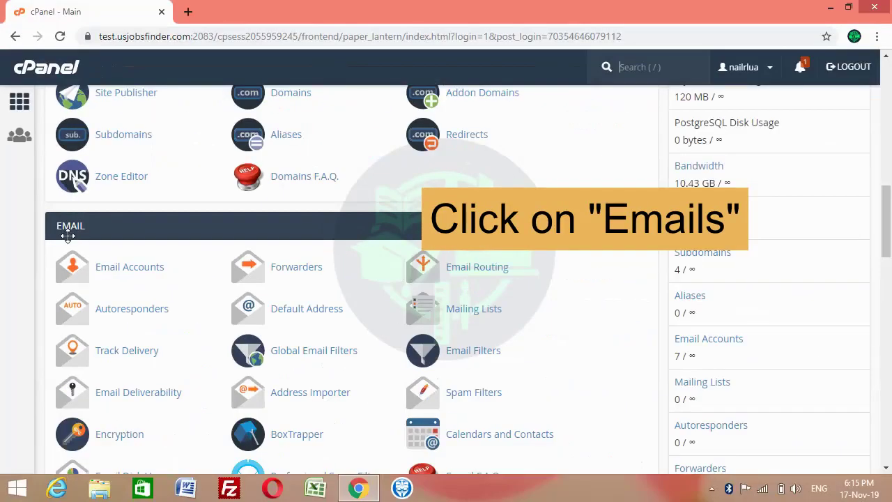
pyautogui.rightClick(135, 269)
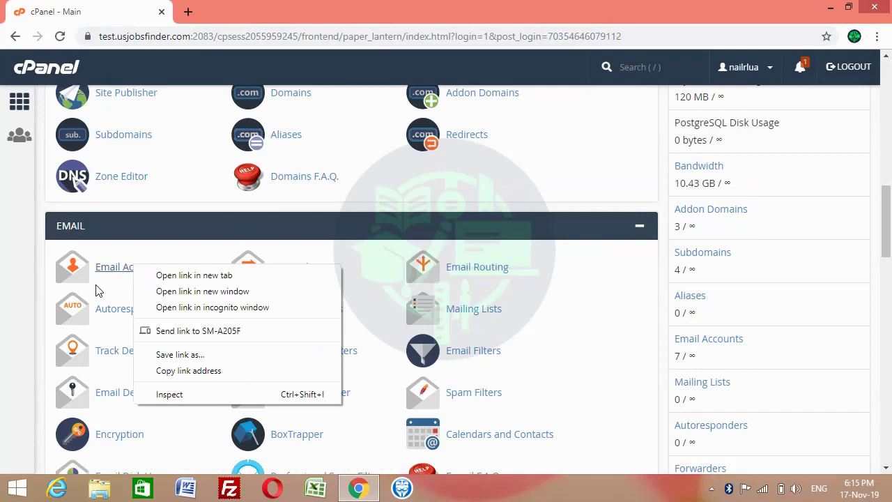
pyautogui.click(70, 278)
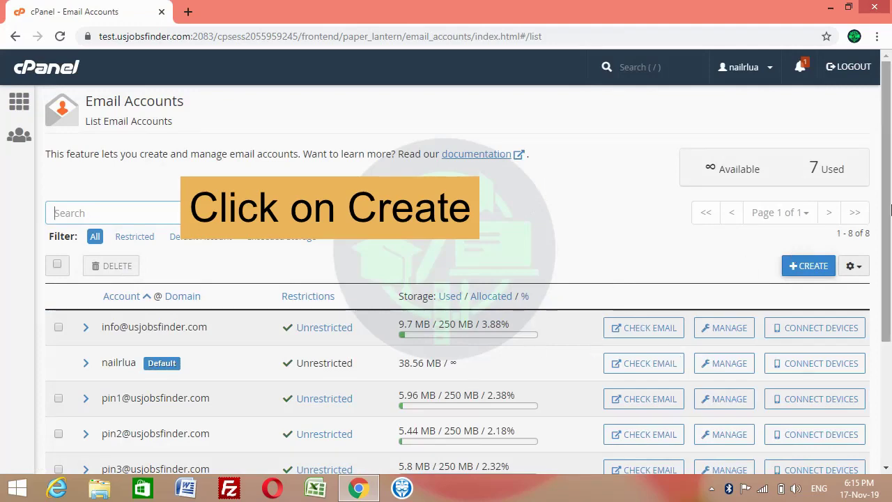
# Open the Create an Email Account form, preset to nailsartistic.com with 250 MB storage
pyautogui.moveTo(887, 202)
pyautogui.mouseDown()
pyautogui.moveTo(885, 340)
pyautogui.moveTo(889, 207)
pyautogui.mouseUp()
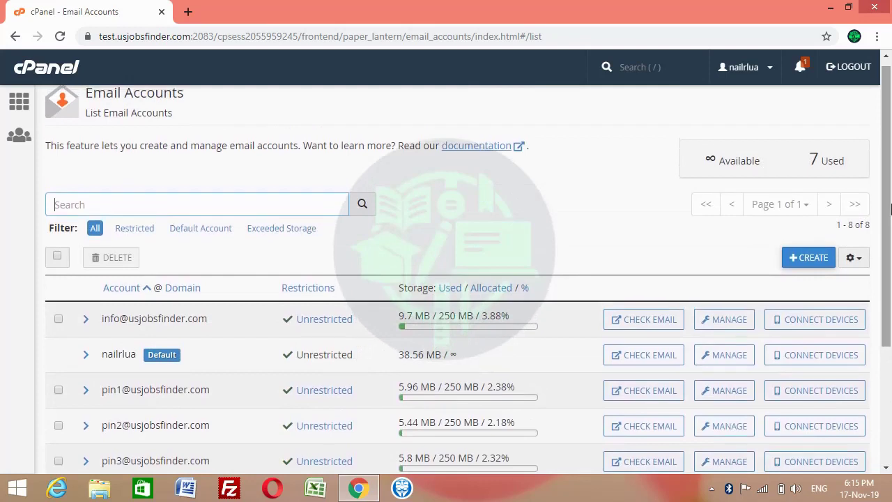
pyautogui.click(792, 265)
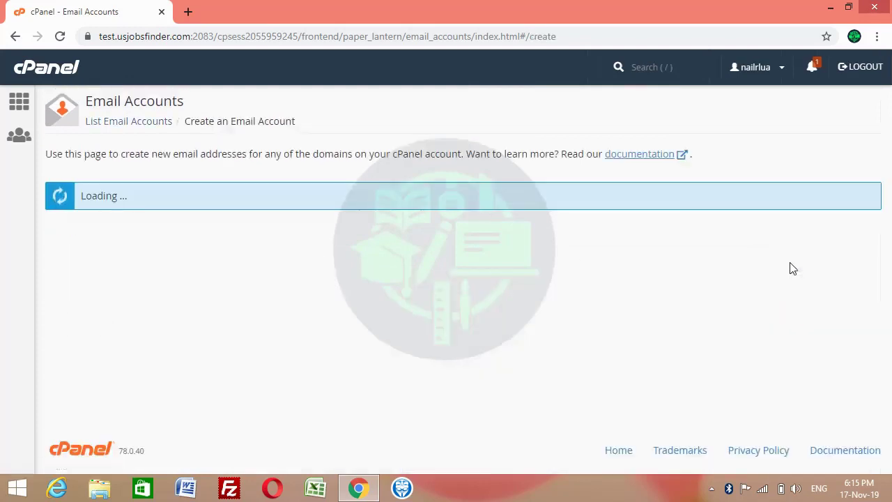
pyautogui.moveTo(890, 178)
pyautogui.mouseDown()
pyautogui.moveTo(891, 251)
pyautogui.moveTo(890, 192)
pyautogui.mouseUp()
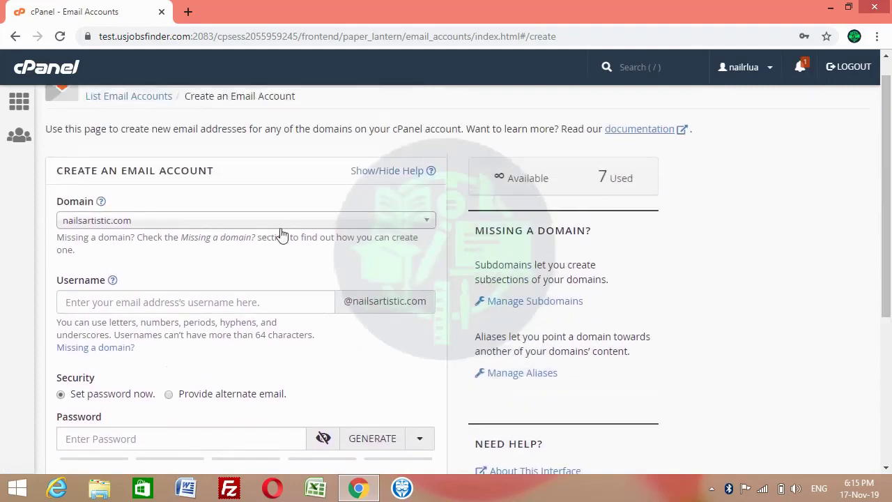
# Choose ladiesdress.com.pk as the account domain, replacing an initial usjobsfinder.com choice
pyautogui.click(308, 224)
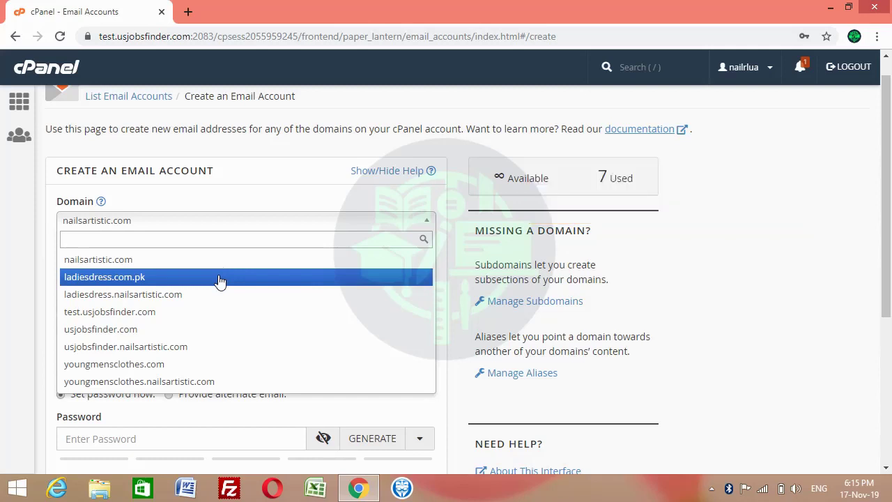
pyautogui.click(192, 332)
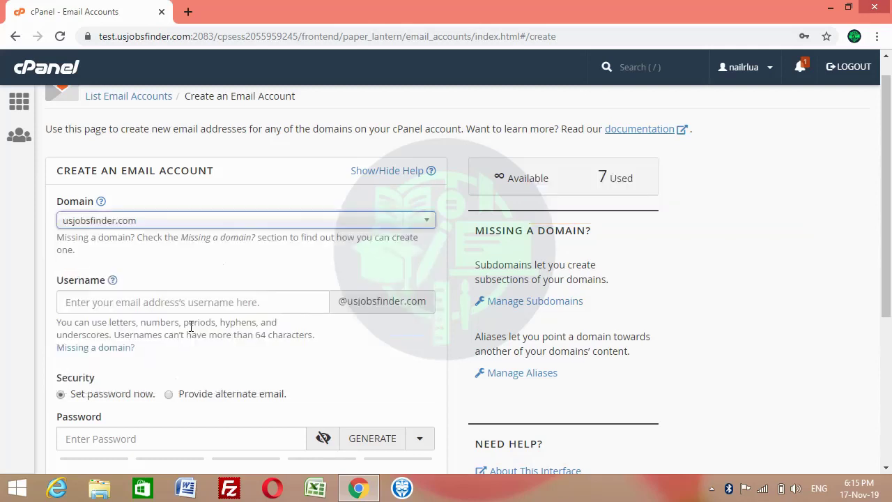
pyautogui.click(223, 301)
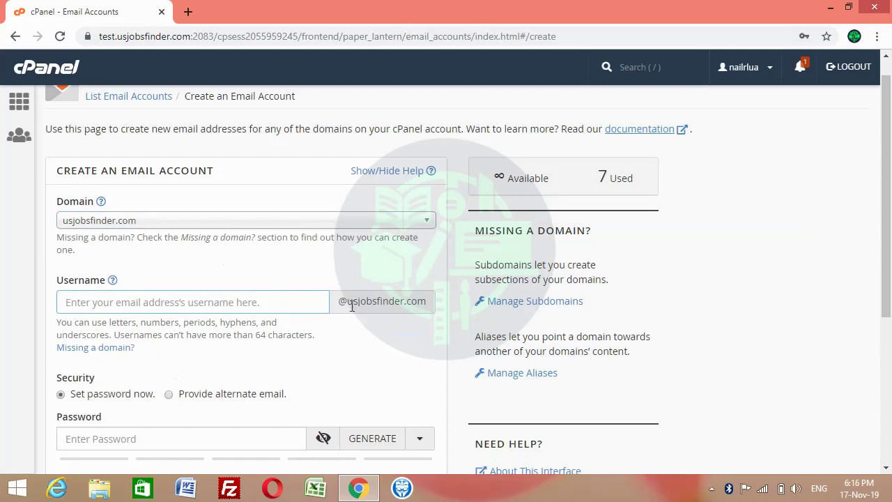
pyautogui.moveTo(341, 301)
pyautogui.mouseDown()
pyautogui.moveTo(458, 304)
pyautogui.moveTo(339, 303)
pyautogui.mouseUp()
pyautogui.click(385, 336)
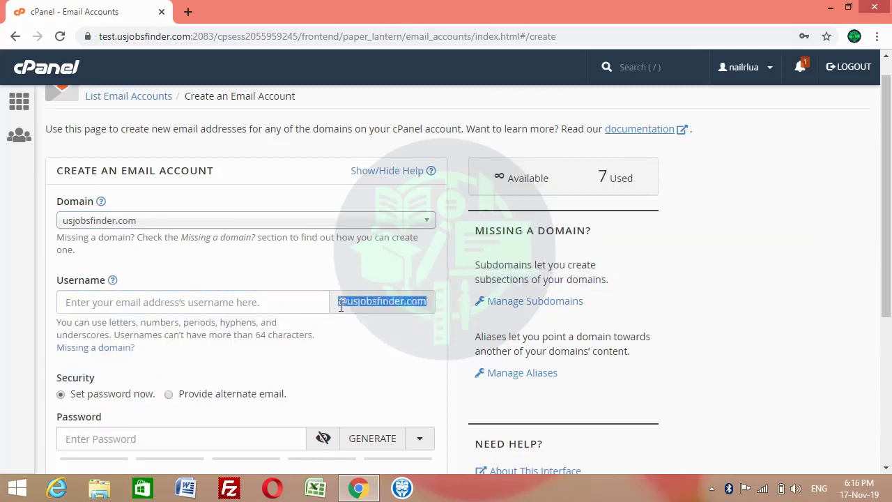
pyautogui.click(282, 303)
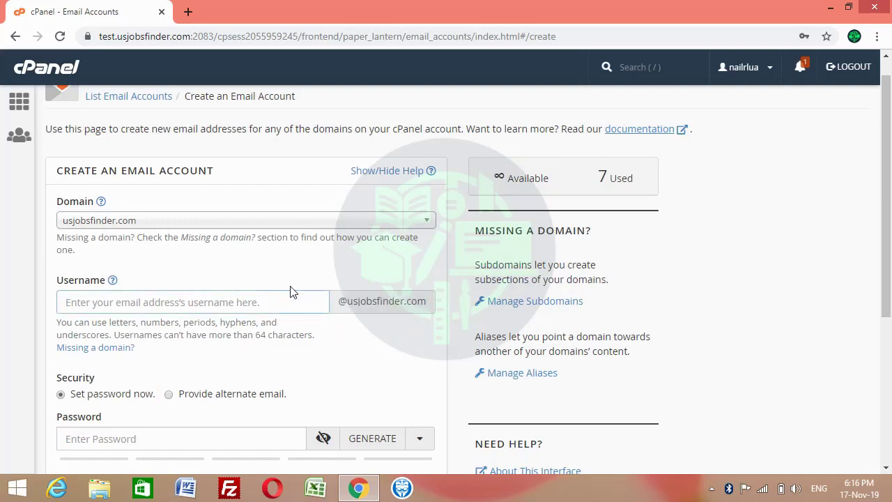
pyautogui.click(351, 223)
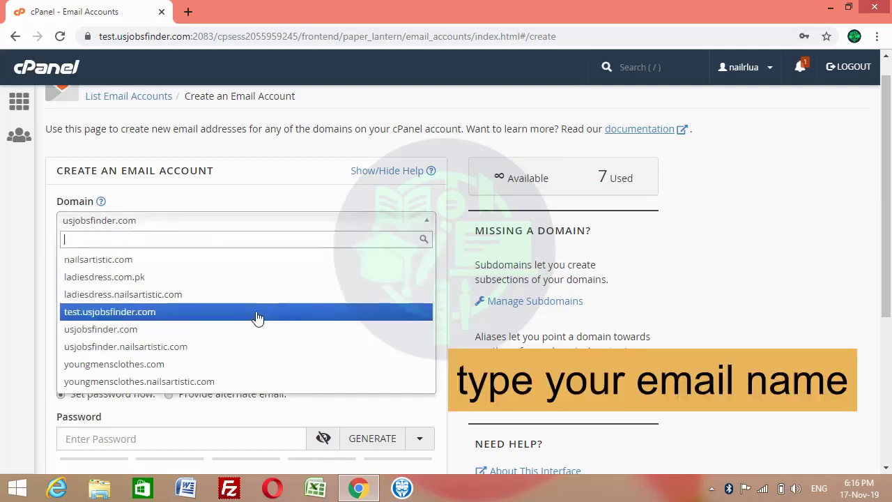
pyautogui.click(237, 278)
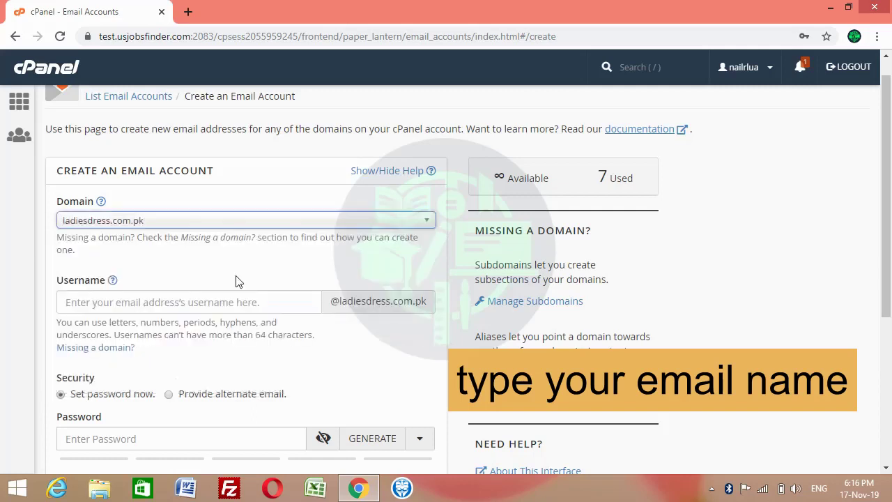
pyautogui.click(426, 298)
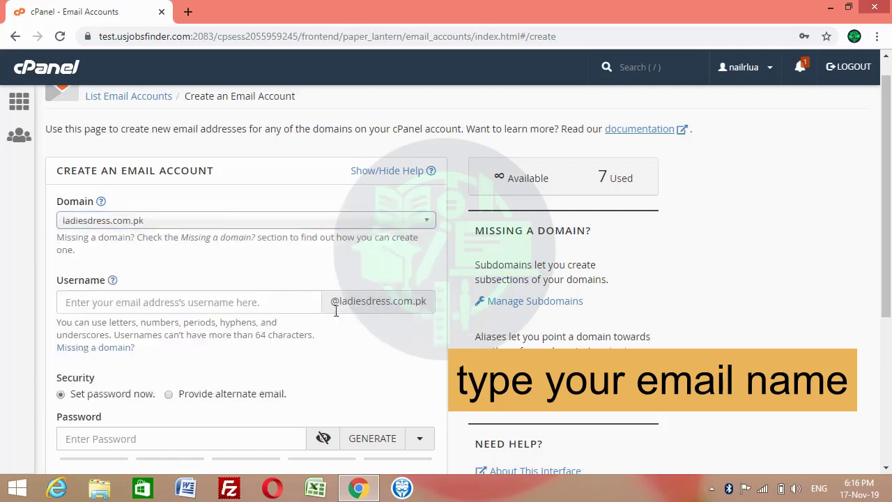
# Enter the username, first as 'information', then replace it with 'contact'
pyautogui.click(245, 302)
pyautogui.write('info')
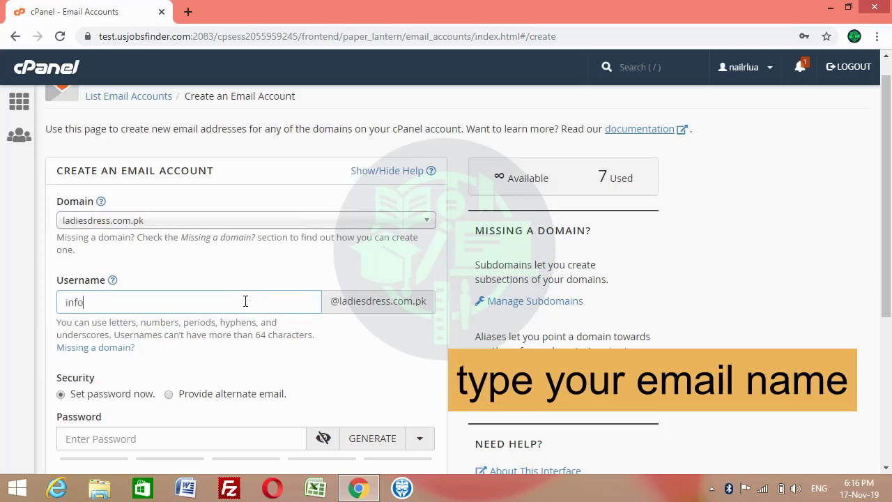
pyautogui.press('BackSpace')
pyautogui.press('BackSpace')
pyautogui.press('BackSpace')
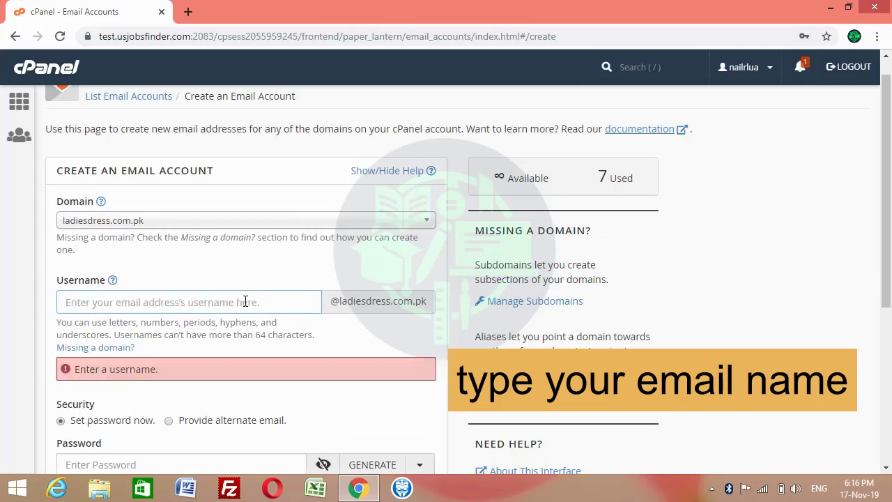
pyautogui.write('i')
pyautogui.press('BackSpace')
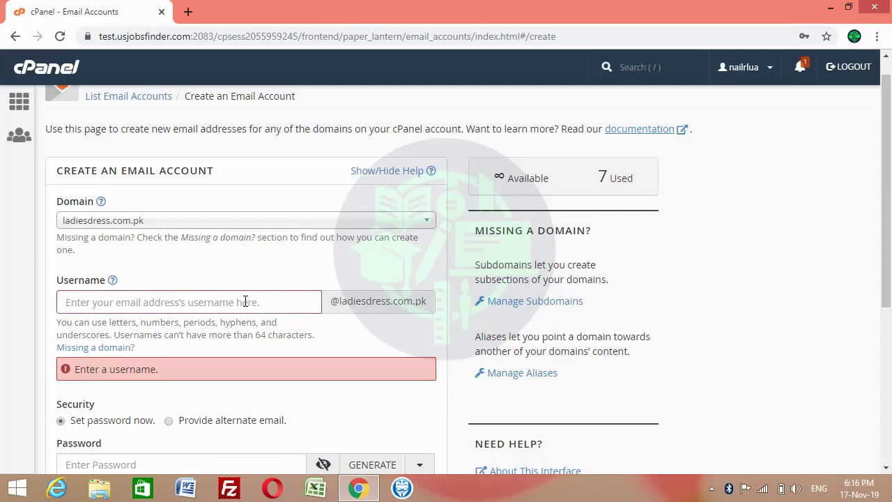
pyautogui.write('infor')
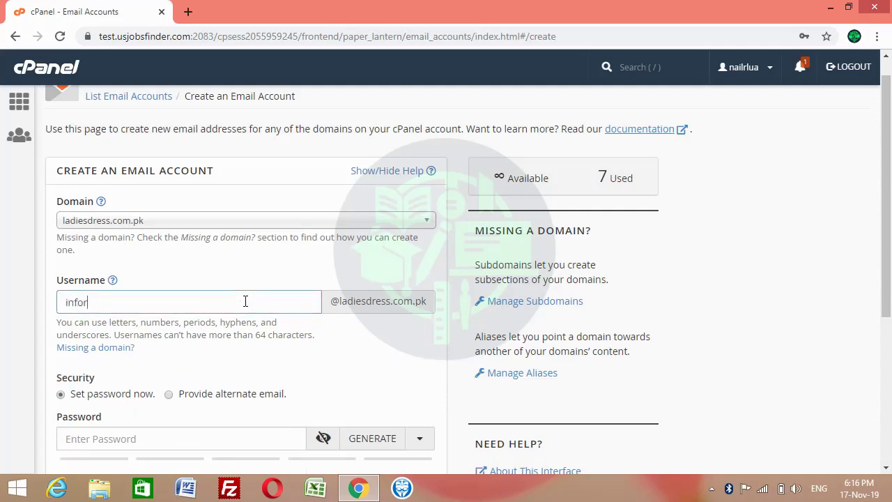
pyautogui.write('mation')
pyautogui.click(398, 370)
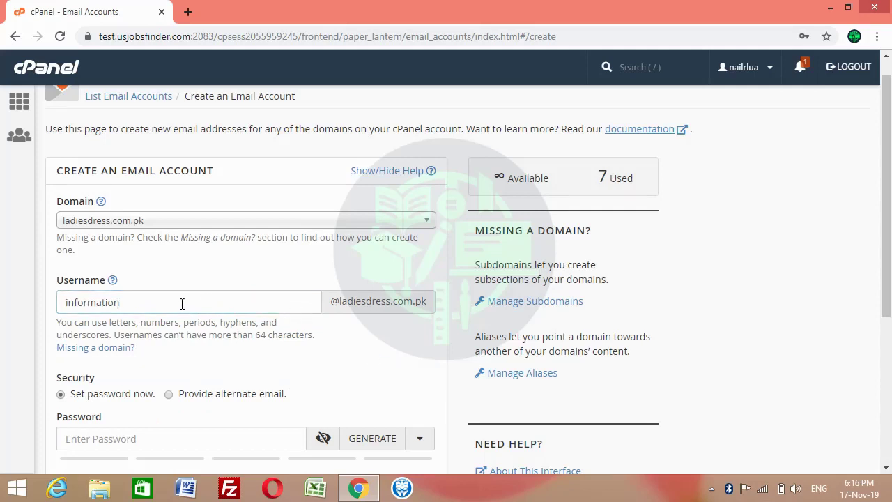
pyautogui.moveTo(181, 303); pyautogui.dragTo(56, 308)
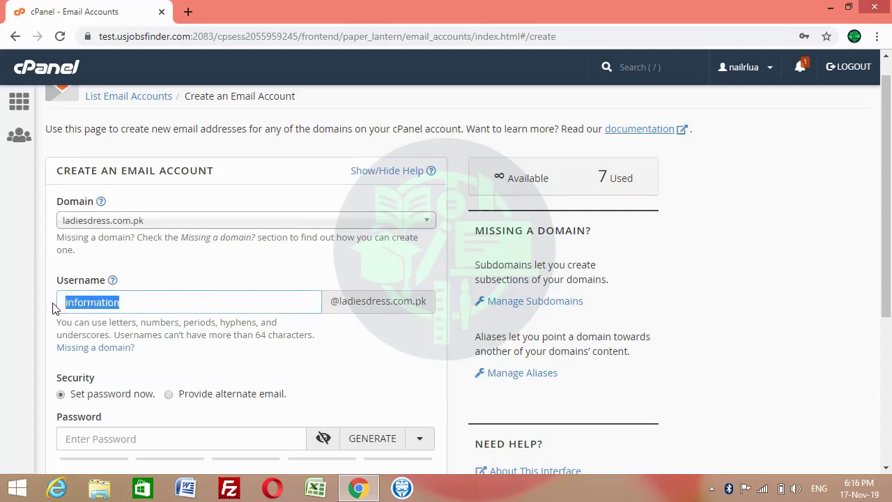
pyautogui.write('contact')
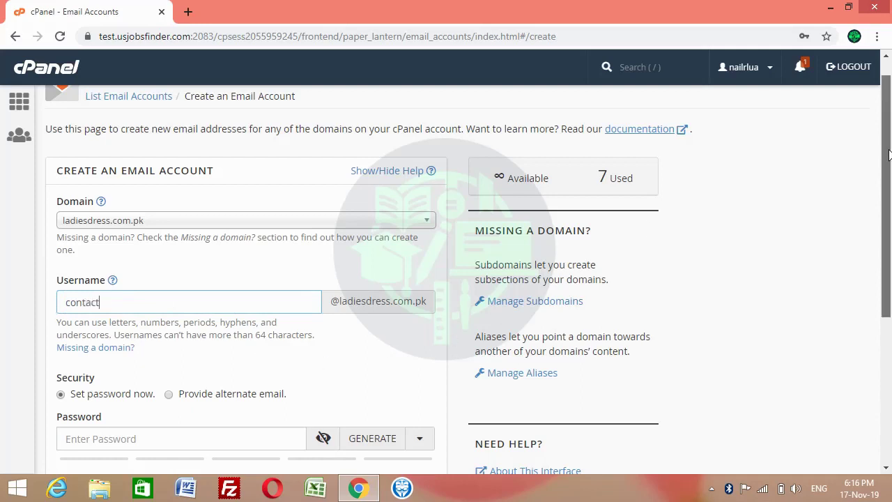
pyautogui.scroll(-2, 889, 154)
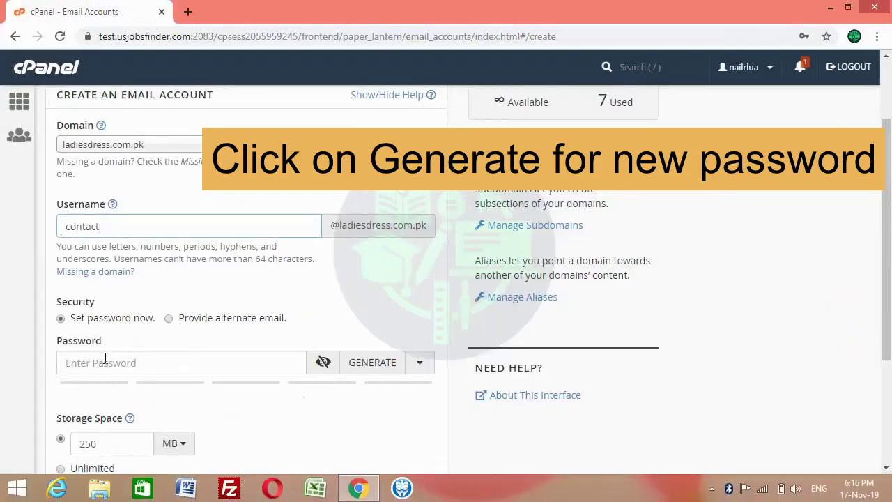
# Generate random passwords repeatedly until the password strength reaches 100
pyautogui.click(210, 493)
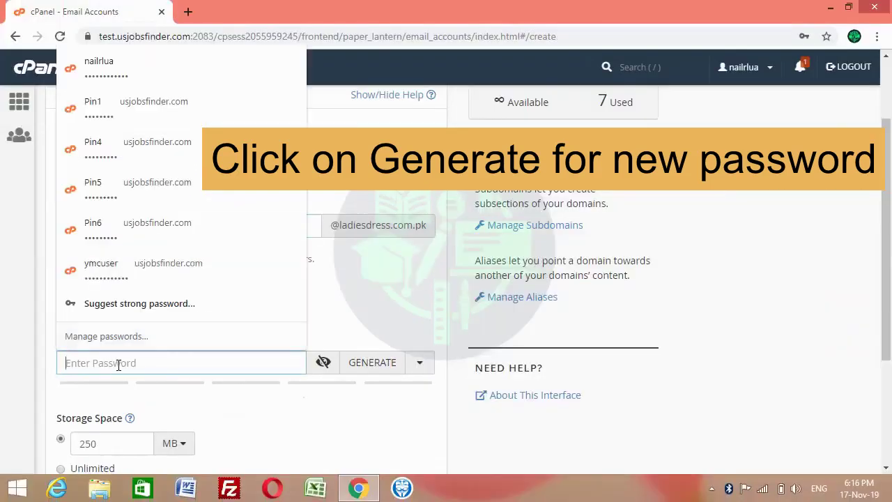
pyautogui.click(387, 364)
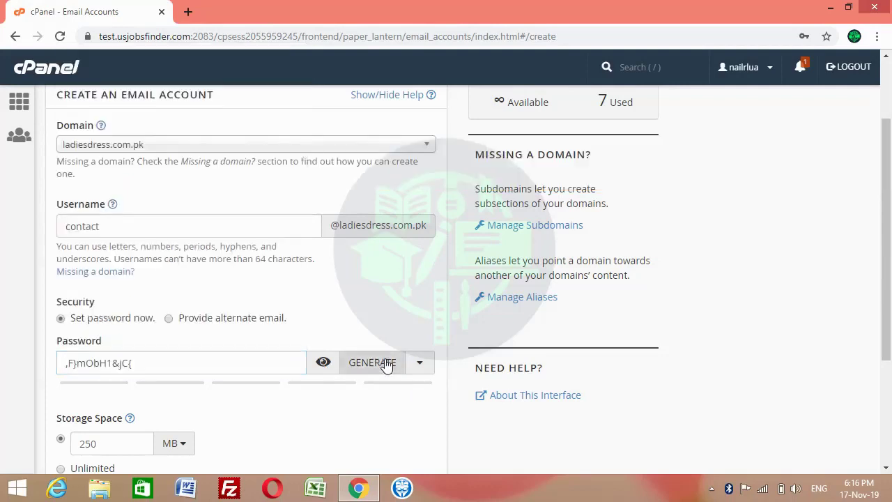
pyautogui.click(386, 364)
pyautogui.click(386, 363)
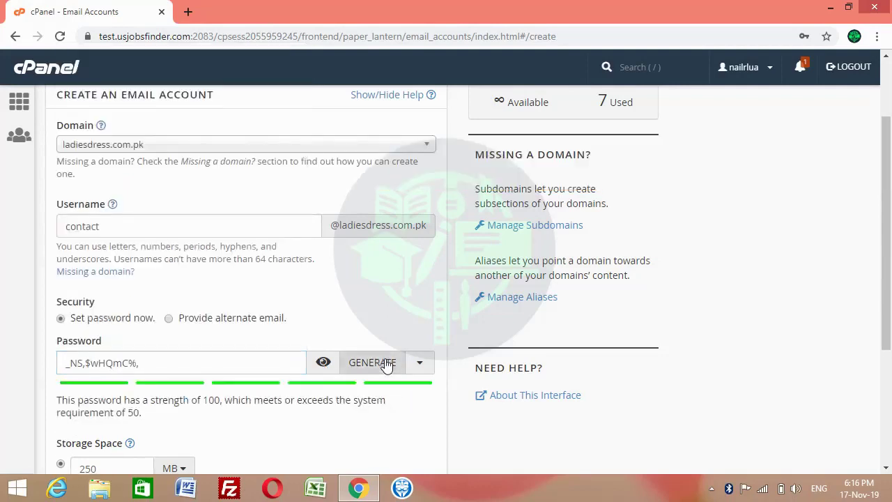
pyautogui.click(386, 363)
pyautogui.click(386, 363)
pyautogui.click(387, 363)
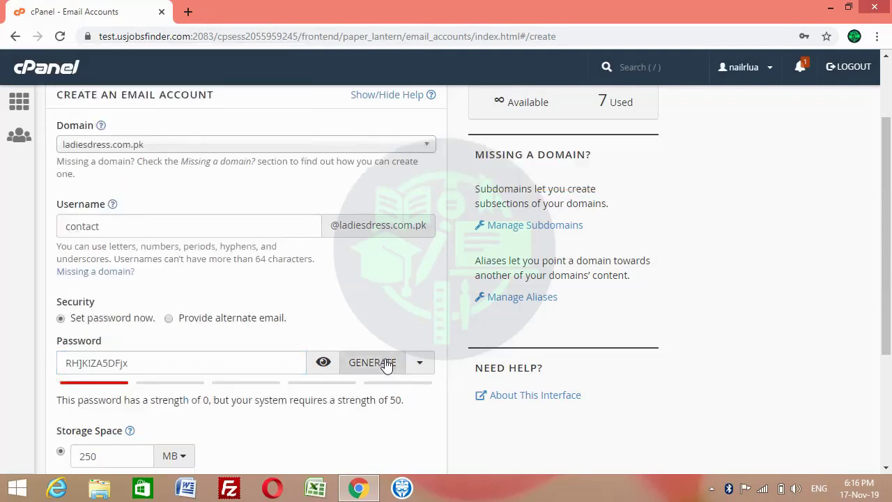
pyautogui.click(387, 363)
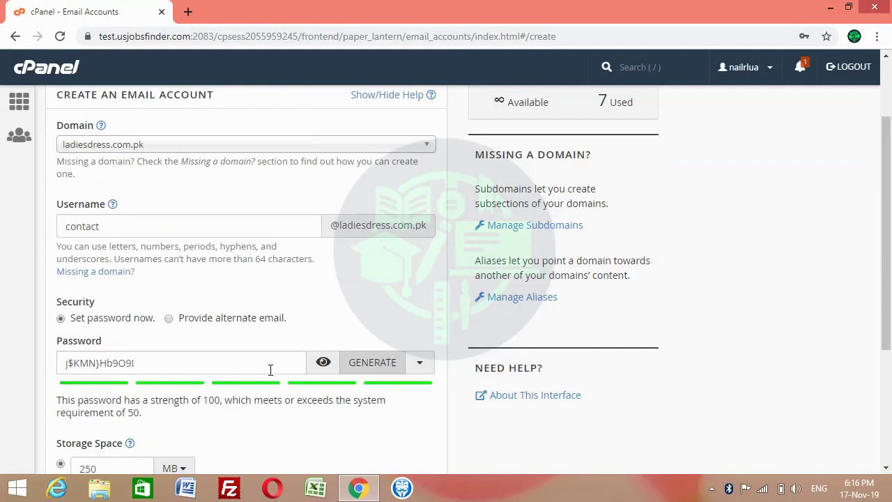
# Select the generated password and copy it to the clipboard for later use
pyautogui.moveTo(162, 367); pyautogui.dragTo(63, 372)
pyautogui.rightClick(77, 365)
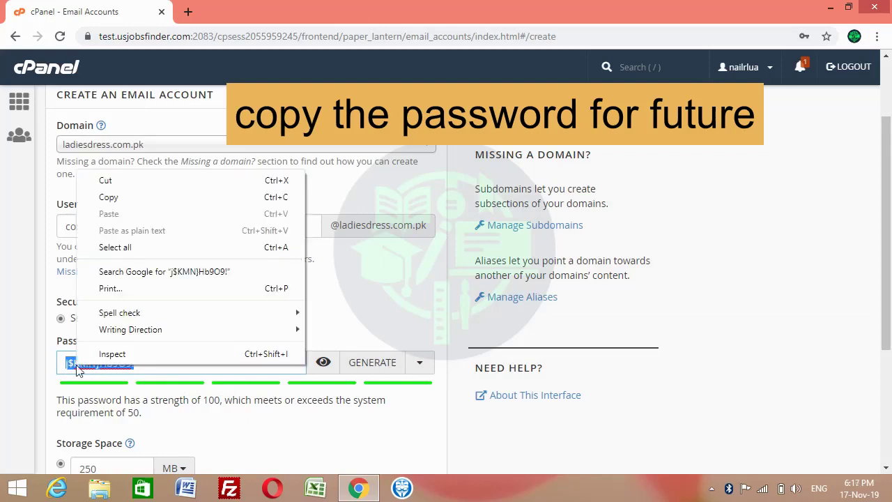
pyautogui.click(134, 199)
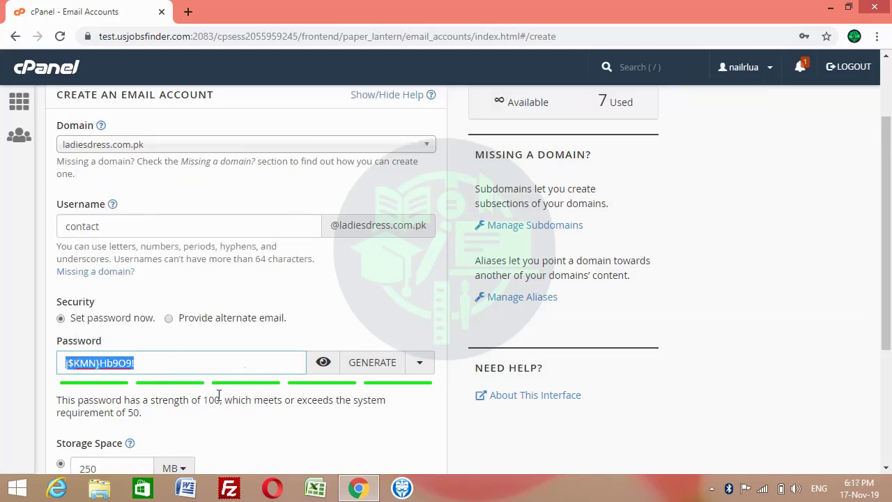
pyautogui.moveTo(886, 253); pyautogui.dragTo(891, 347)
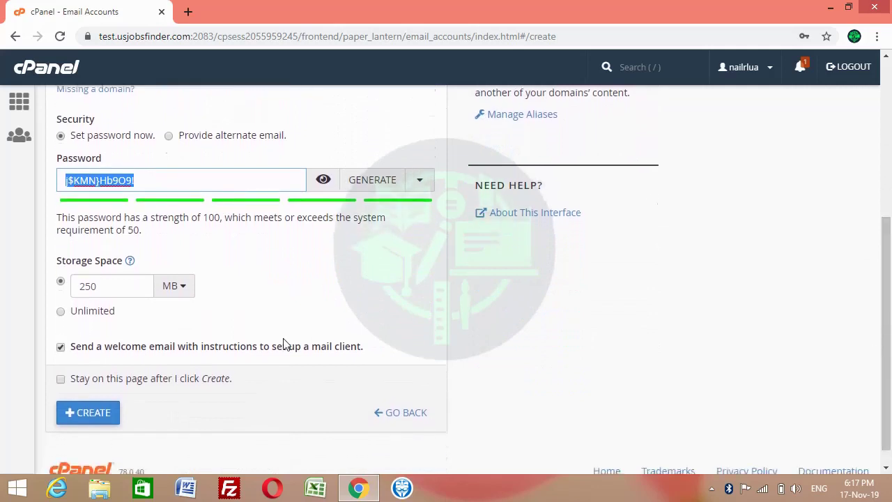
pyautogui.click(79, 413)
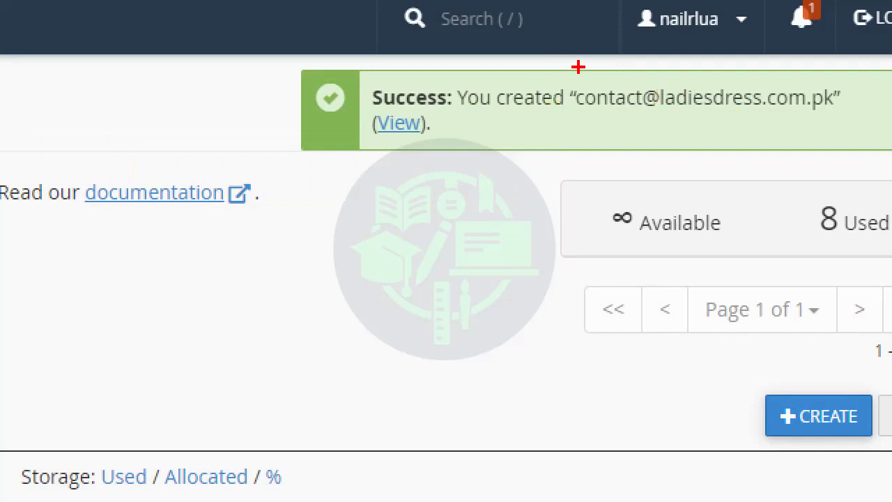
pyautogui.moveTo(583, 70)
pyautogui.mouseDown()
pyautogui.moveTo(583, 88)
pyautogui.moveTo(771, 133)
pyautogui.moveTo(847, 97)
pyautogui.moveTo(632, 105)
pyautogui.moveTo(566, 96)
pyautogui.moveTo(609, 87)
pyautogui.mouseUp()
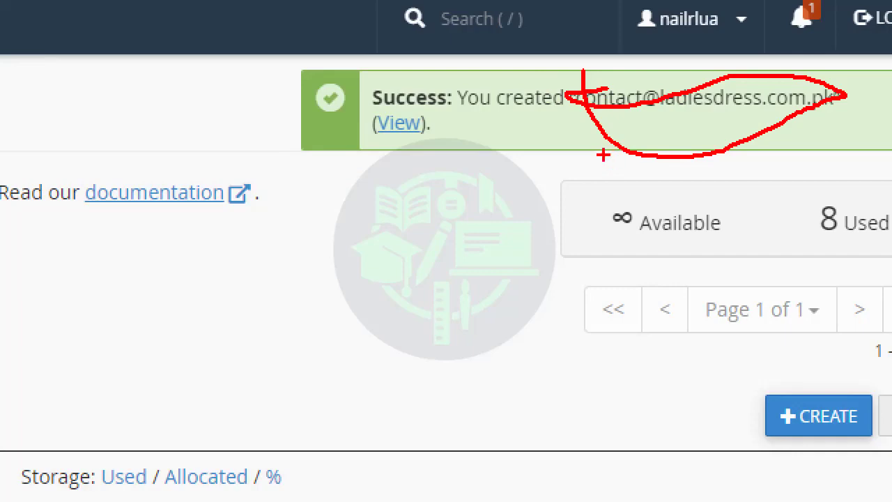
pyautogui.press('Escape')
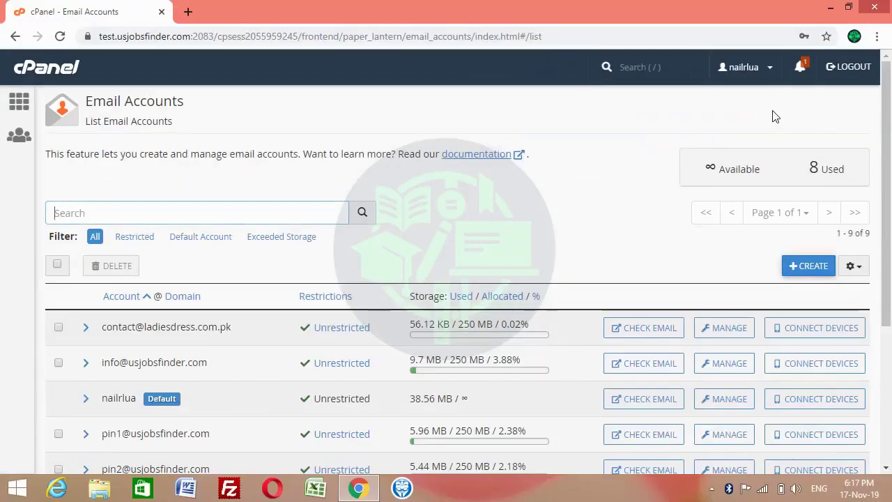
pyautogui.moveTo(889, 98); pyautogui.dragTo(884, 239)
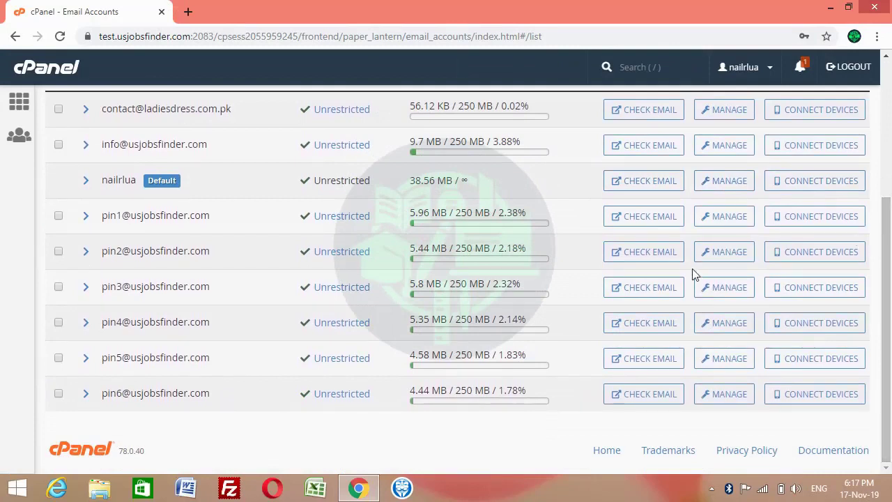
pyautogui.scroll(2, 891, 274)
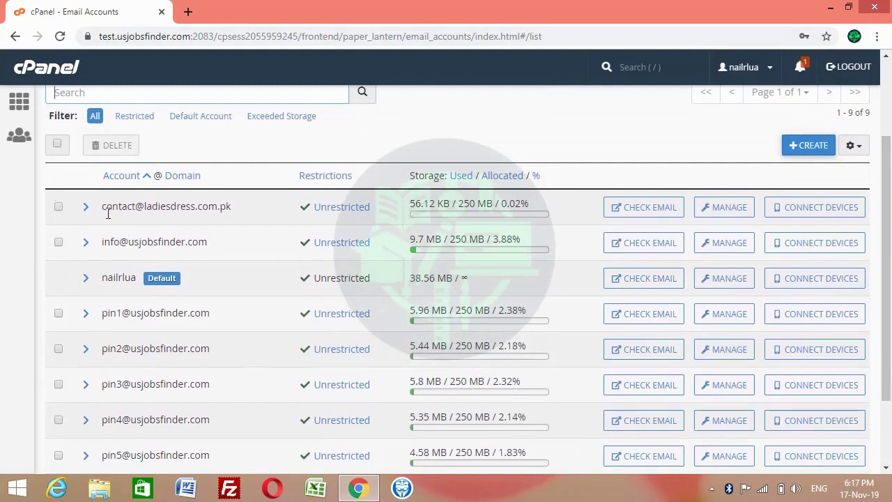
pyautogui.moveTo(102, 207); pyautogui.dragTo(244, 210)
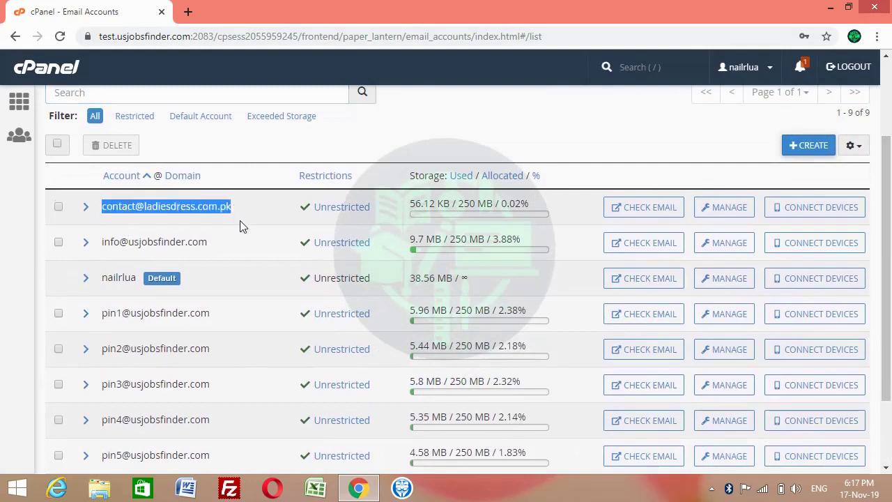
pyautogui.click(240, 222)
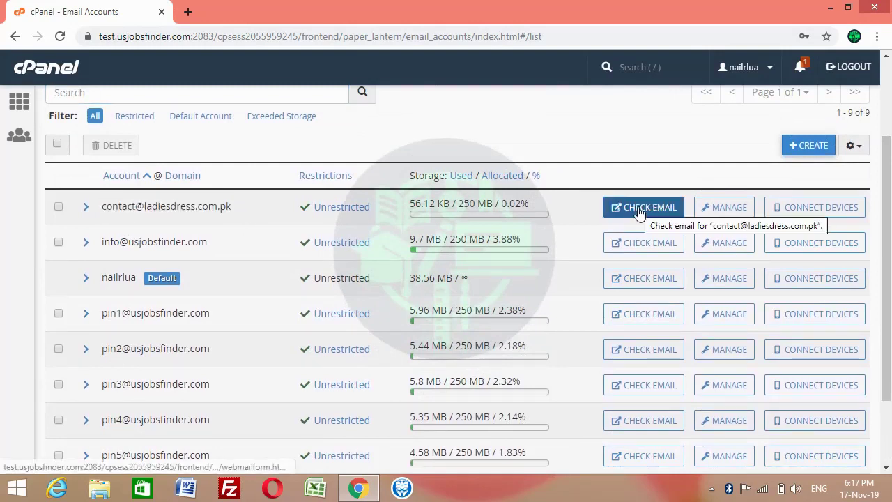
pyautogui.click(821, 213)
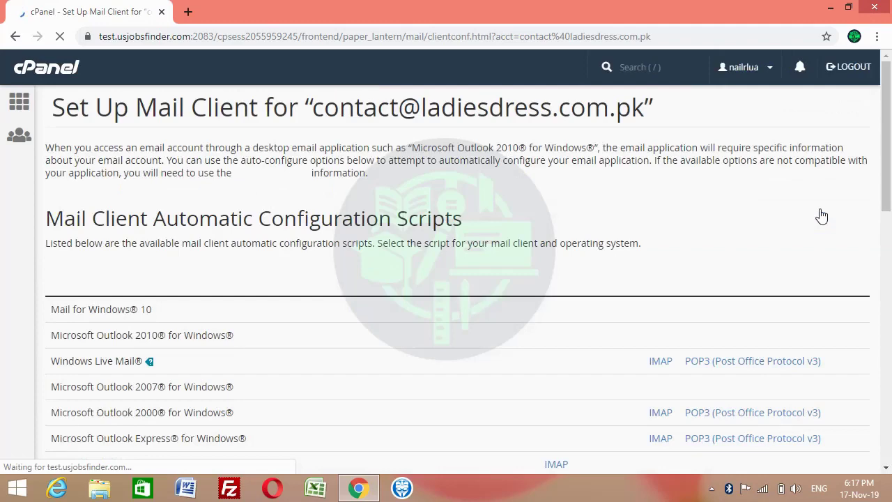
pyautogui.moveTo(887, 127); pyautogui.dragTo(890, 294)
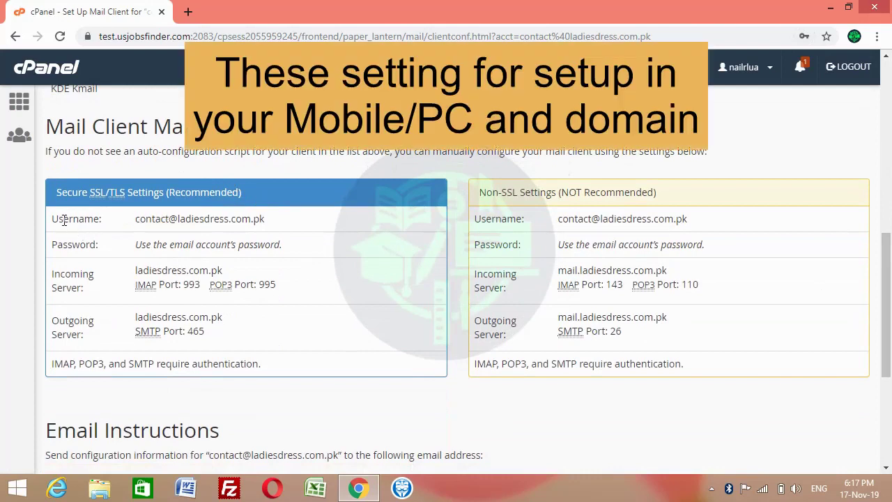
pyautogui.moveTo(56, 219); pyautogui.dragTo(285, 338)
pyautogui.click(283, 339)
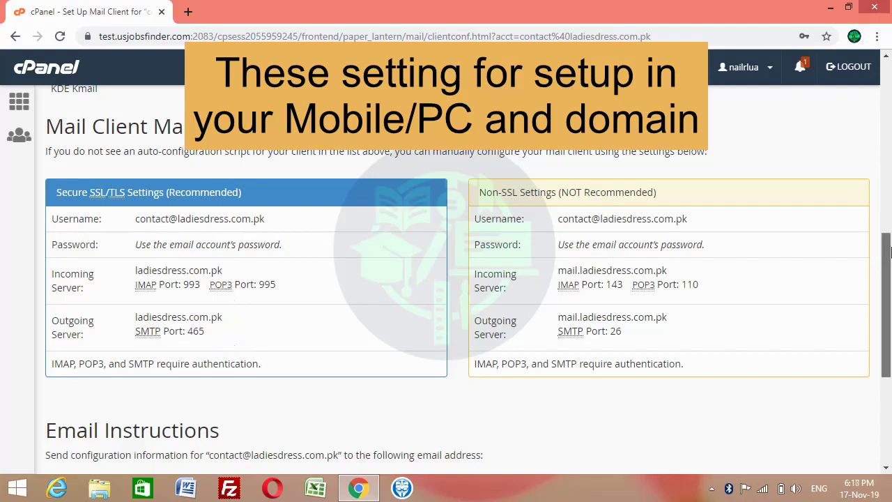
pyautogui.moveTo(887, 275); pyautogui.dragTo(877, 257)
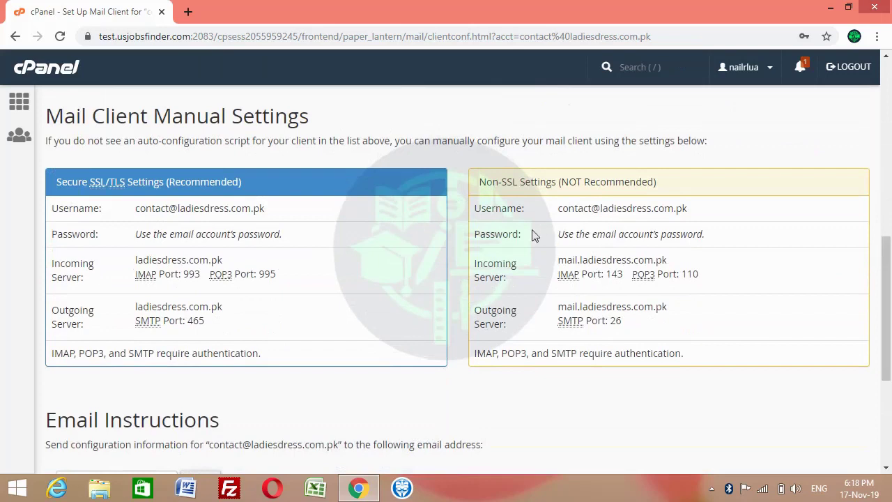
pyautogui.moveTo(603, 288); pyautogui.dragTo(638, 338)
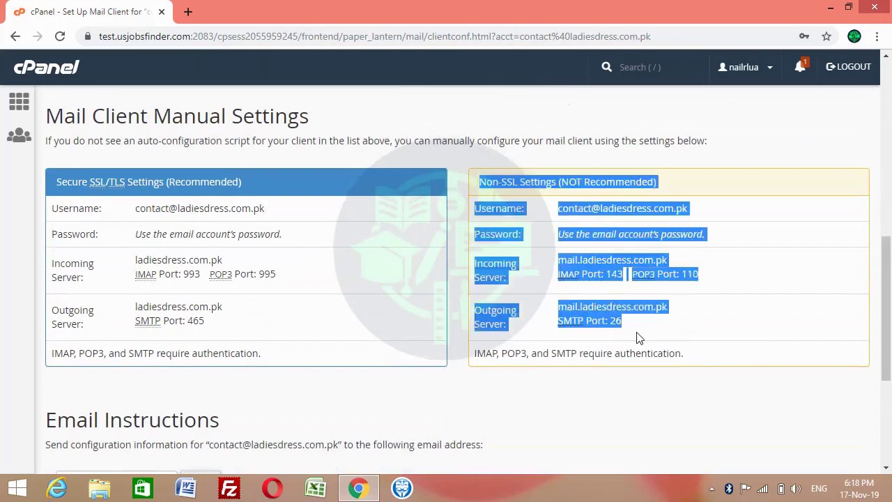
pyautogui.click(685, 343)
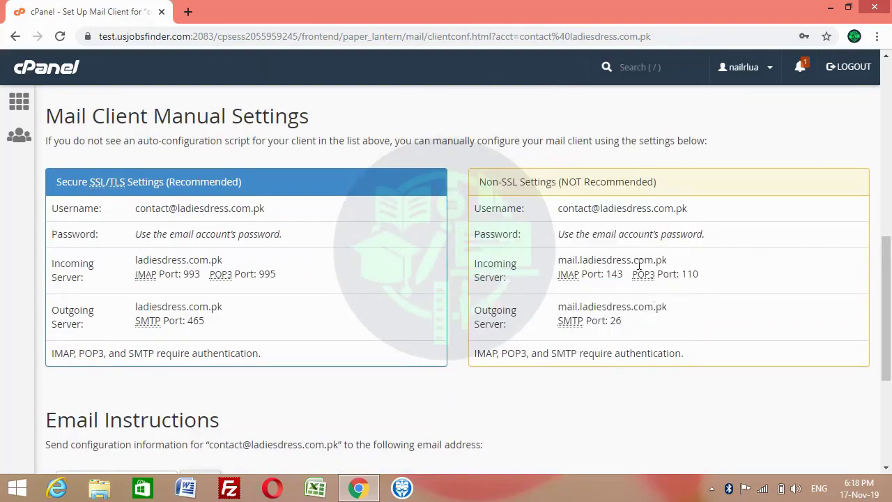
pyautogui.moveTo(884, 279); pyautogui.dragTo(866, 298)
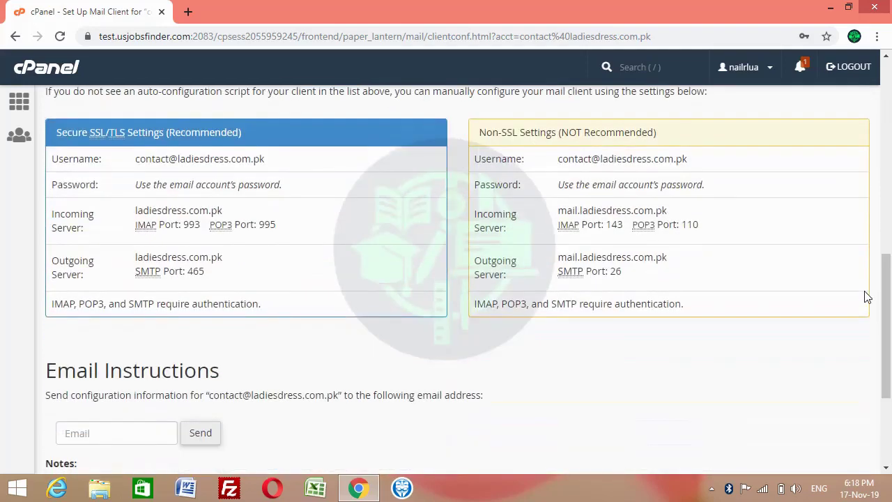